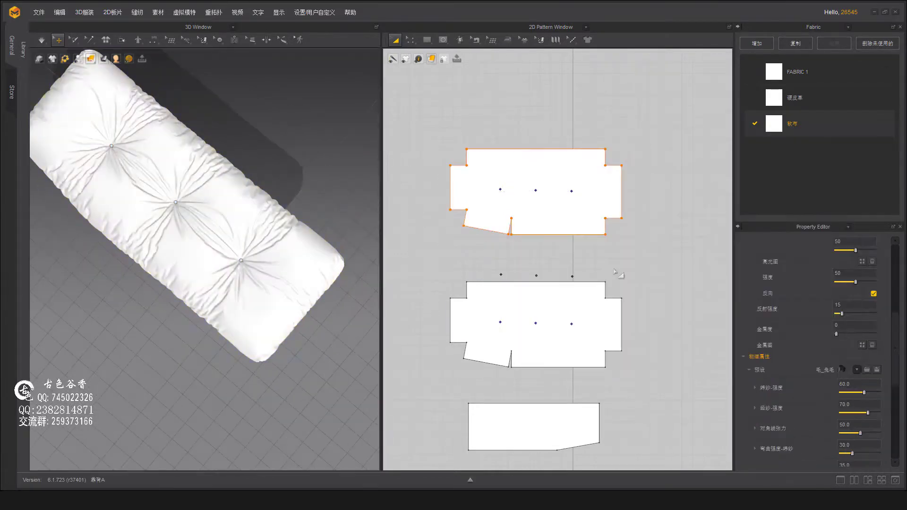
Step: Zoom the Marvelous Designer view to inspect the tufted cushion and arch piece
{"action": "scroll", "coordinate": [279, 309], "scroll_direction": "up", "scroll_amount": 3}
Step: Select the tufted cushion and zoom in close on the sofa base's top corner
{"action": "left_click", "coordinate": [283, 279]}
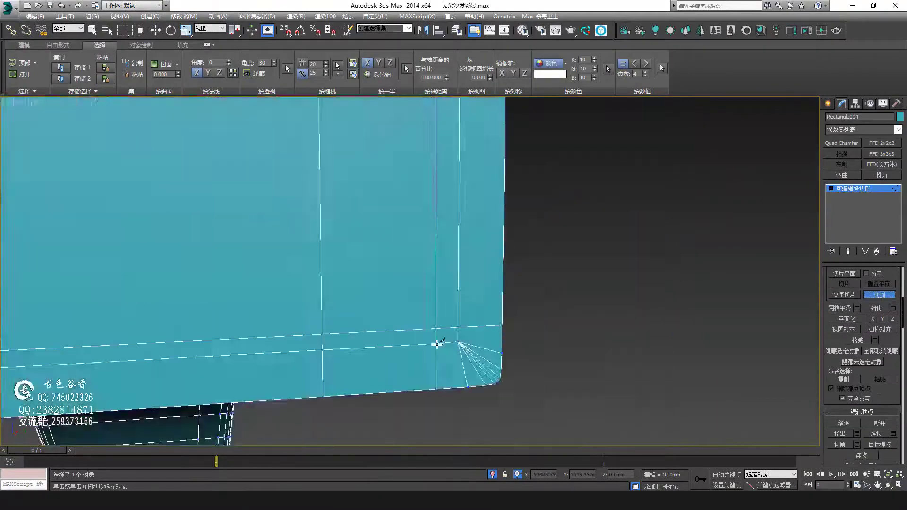
{"action": "middle_click_drag", "start_coordinate": [448, 328], "coordinate": [495, 257]}
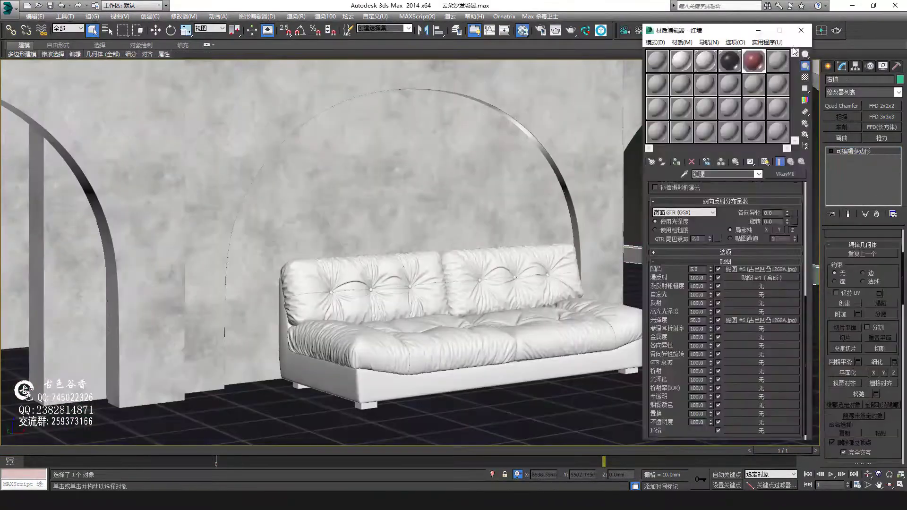
Step: Clear the current selection and toggle the active viewport to maximized view
{"action": "left_click", "coordinate": [801, 29]}
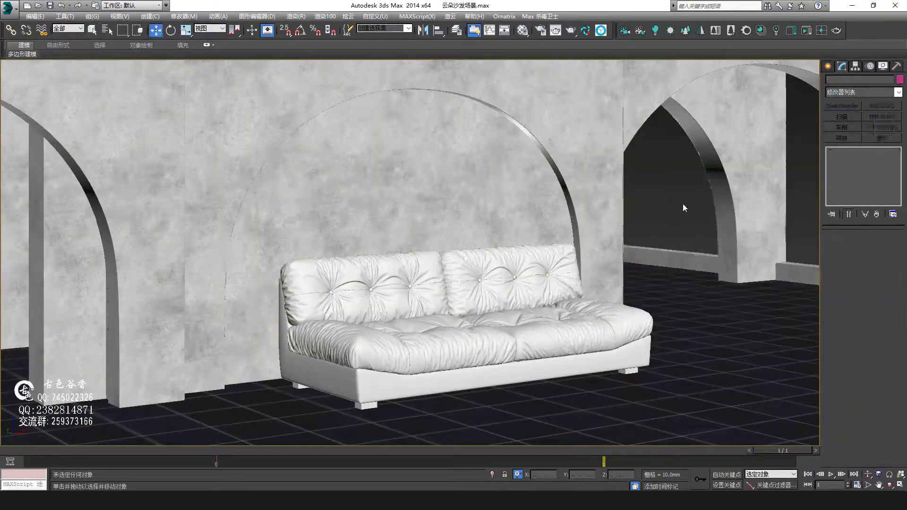
{"action": "key", "text": "alt+w"}
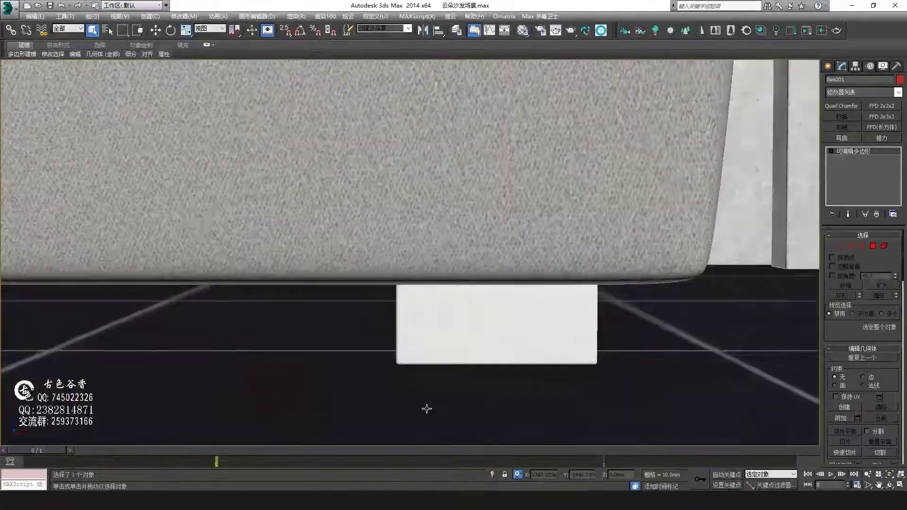
Step: Bring up the Material Editor with the legs' stainless steel VRayMtl settings
{"action": "key", "text": "m"}
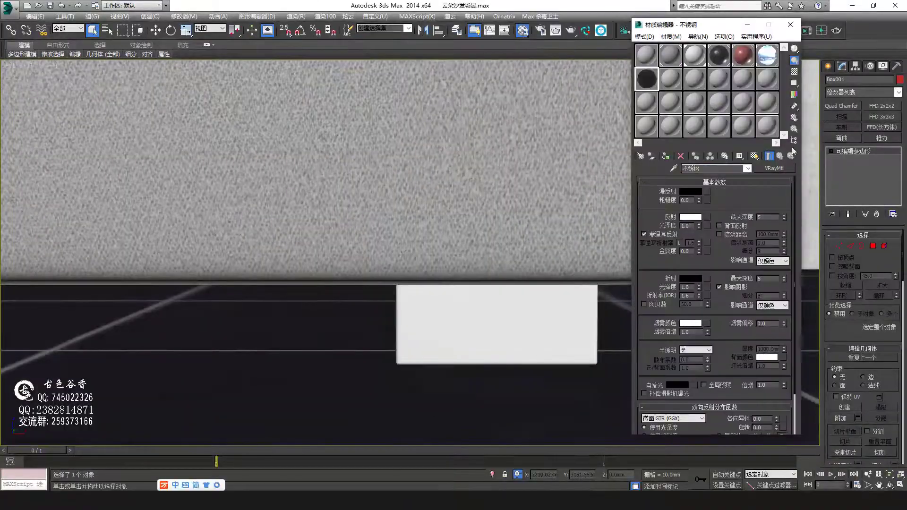